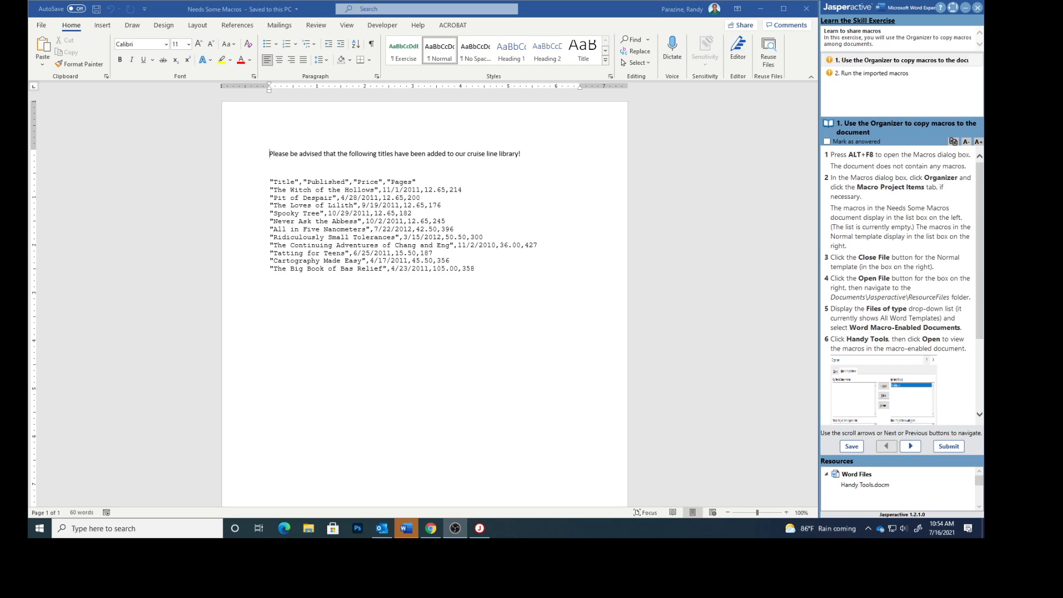
Open the Organizer from the Macros dialog for the Needs Some Macros document
left_click(459, 360)
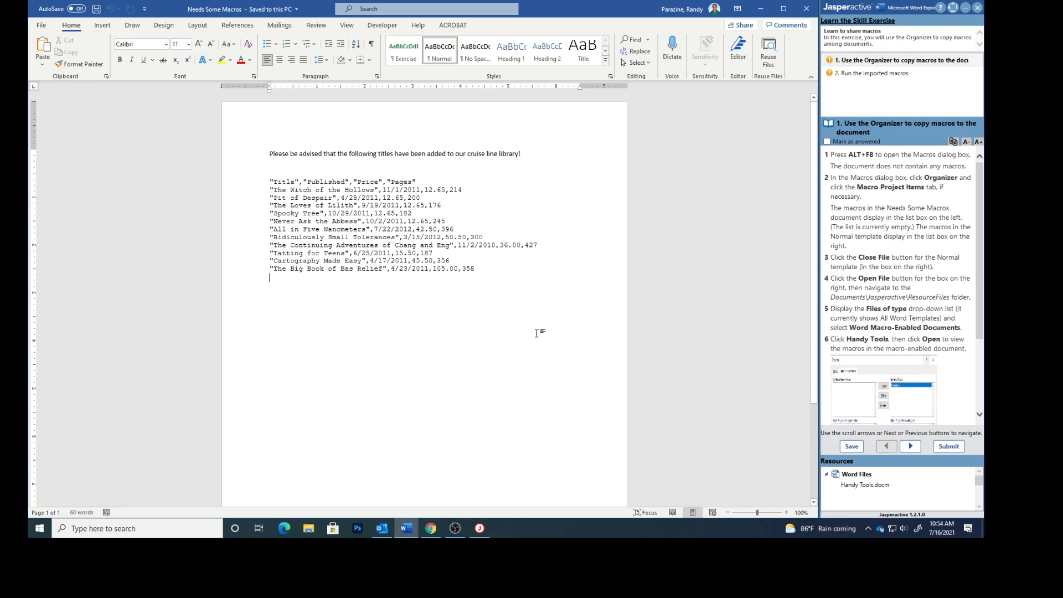
key("alt+F8")
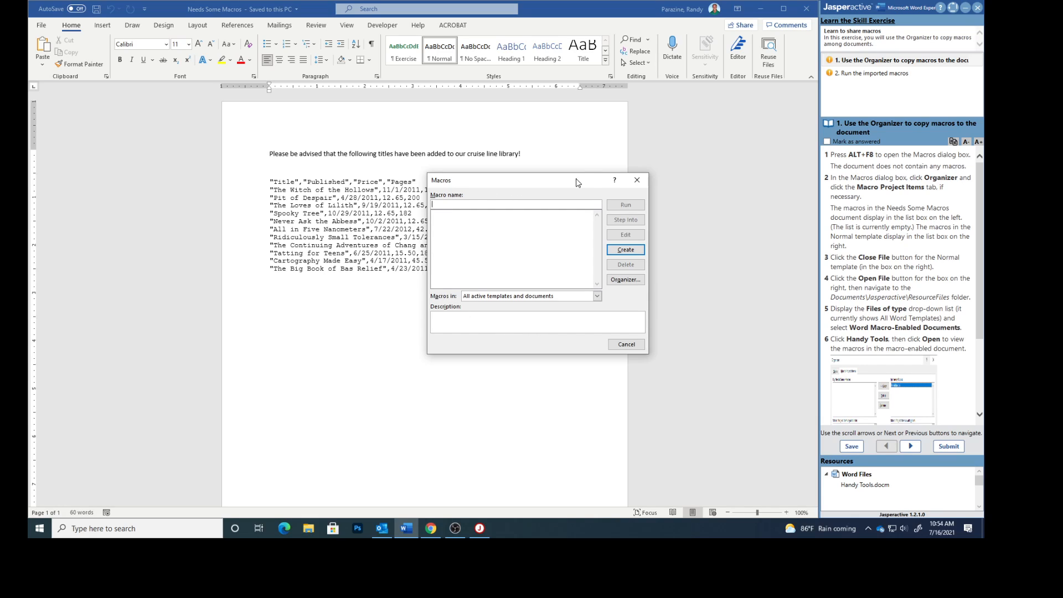
left_click_drag(566, 186, 528, 299)
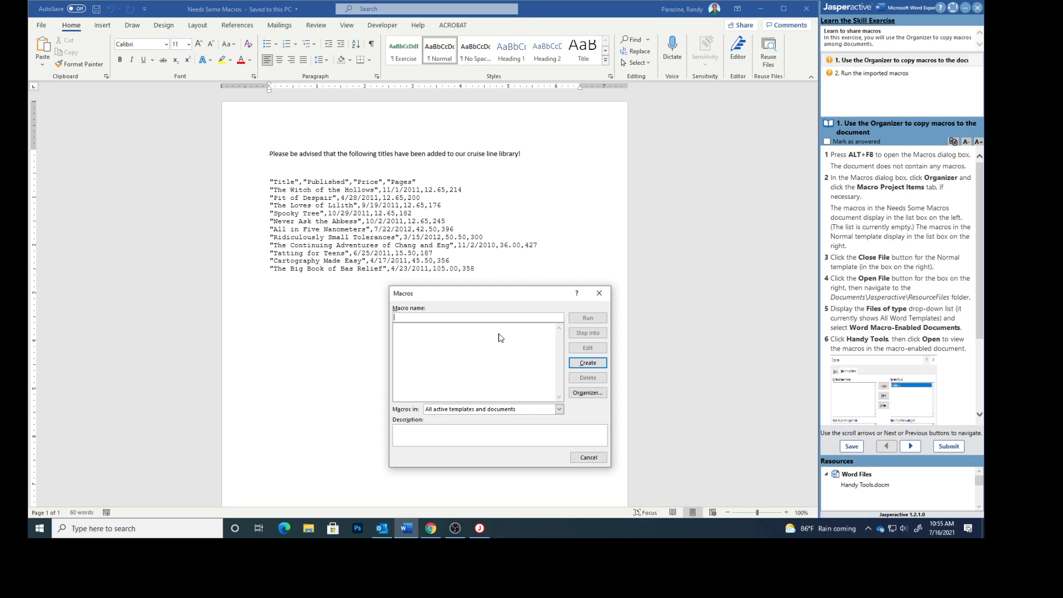
left_click(583, 393)
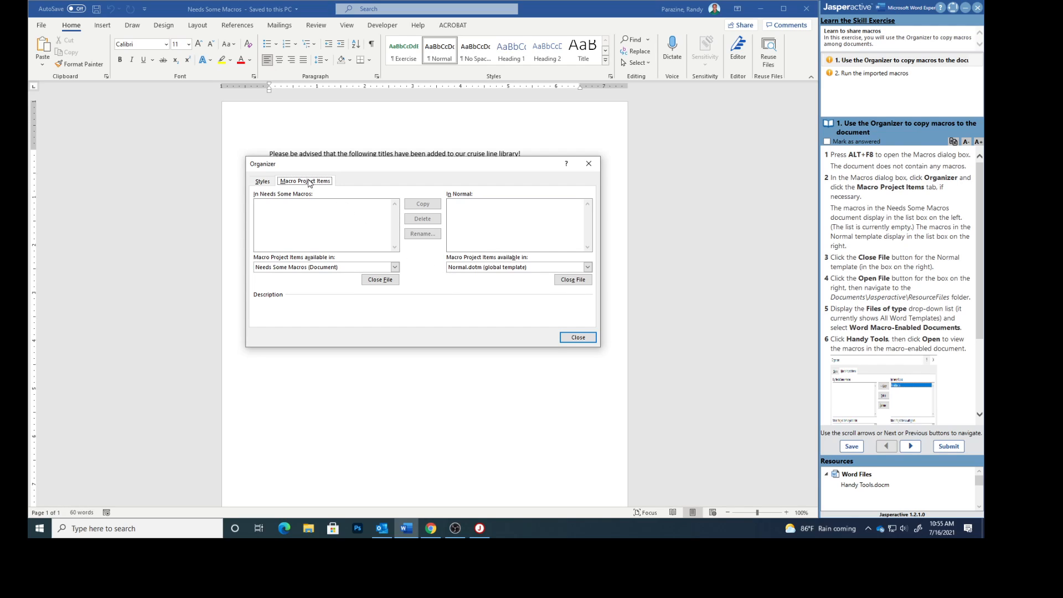
Show the macro project items in the Organizer and close the Normal template file on the second side
left_click(263, 182)
left_click(304, 183)
left_click(574, 279)
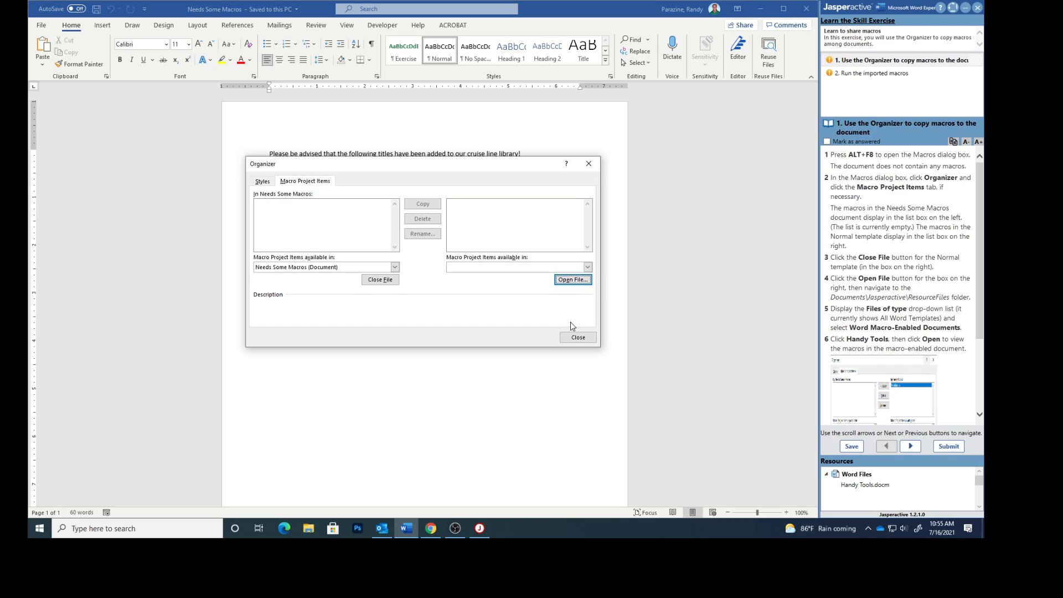
Start opening a file on the second side and navigate to the Documents\Jasperactive\ResourceFiles folder
left_click(572, 280)
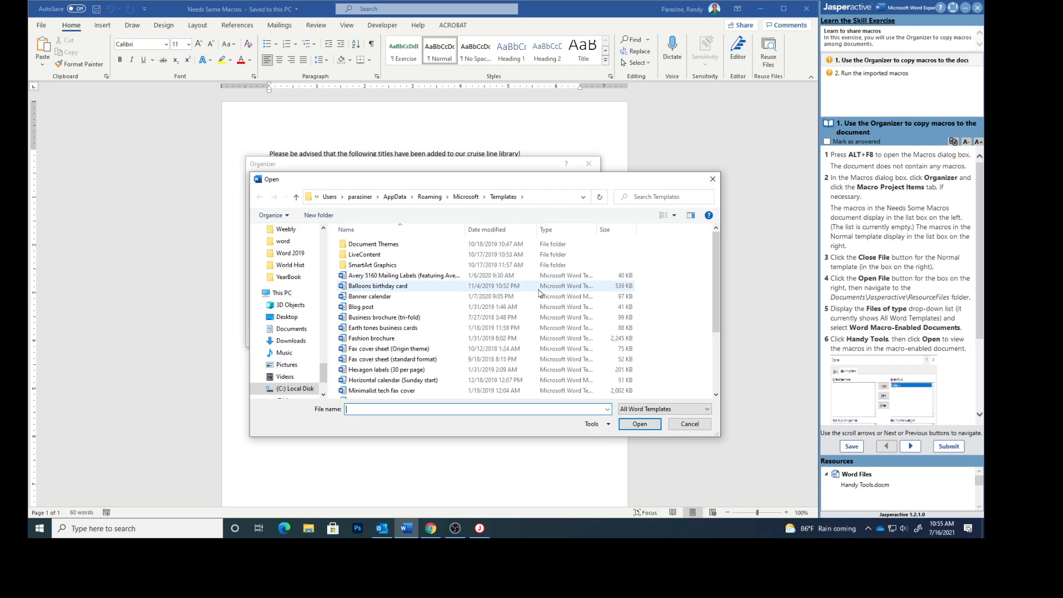
left_click_drag(324, 378, 306, 216)
left_click(291, 273)
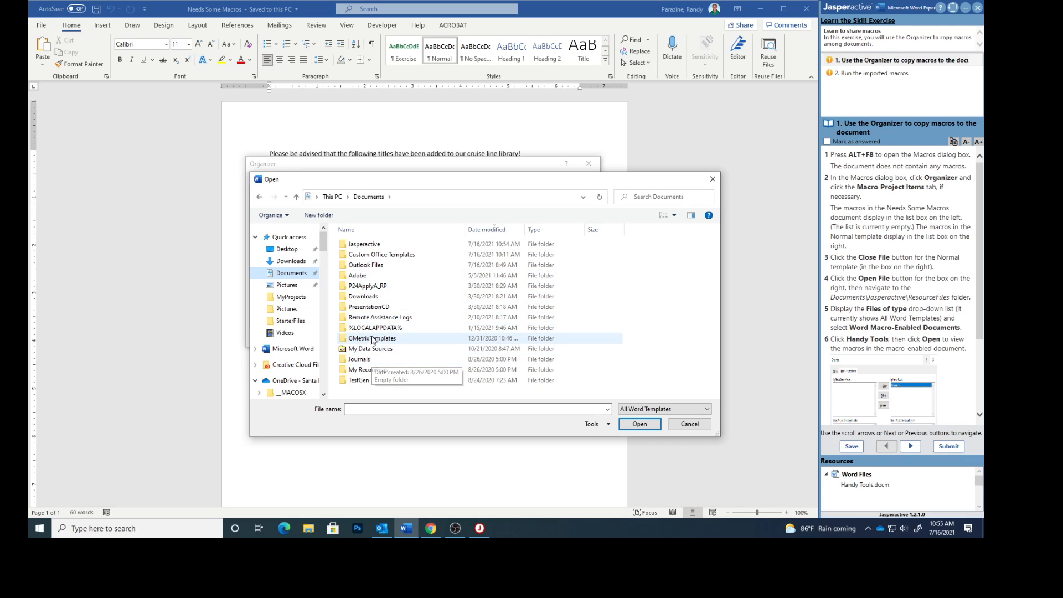
double_click(365, 248)
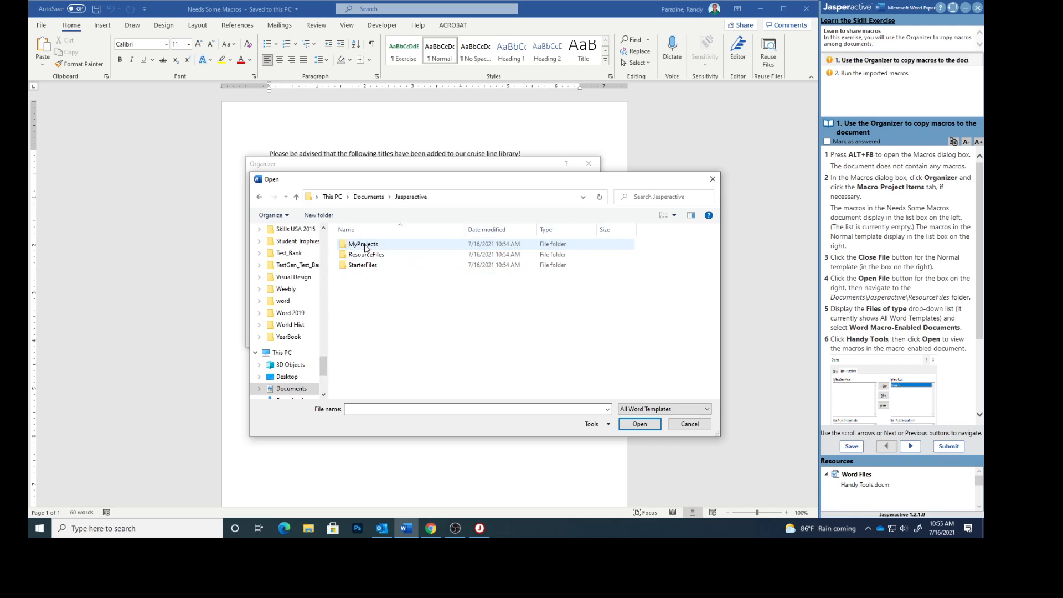
double_click(367, 255)
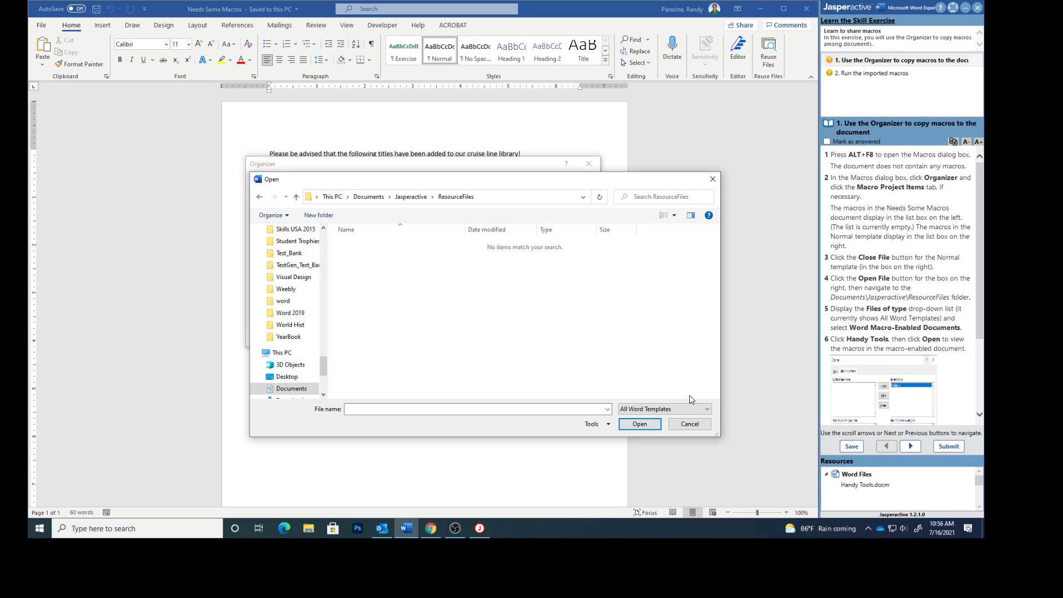
Filter the file type to Word Macro-Enabled Documents and open Handy Tools
left_click(645, 410)
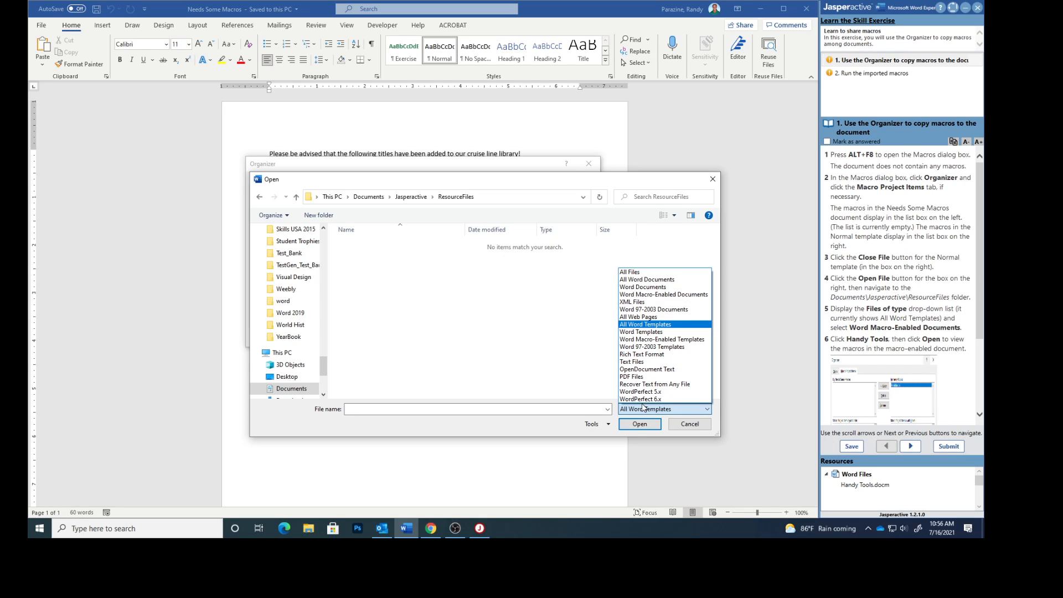
left_click(652, 295)
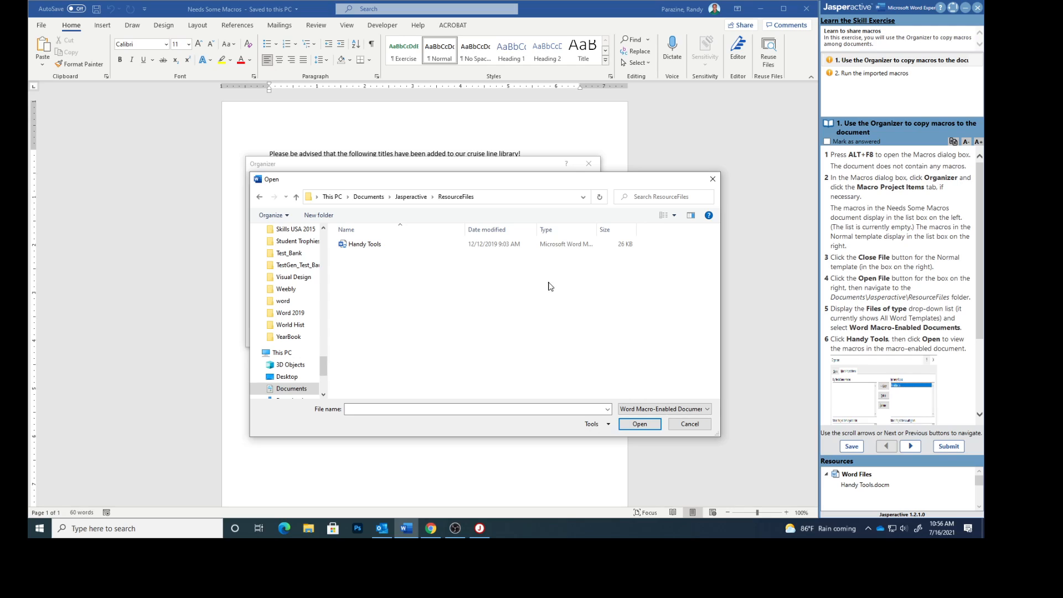
left_click(352, 245)
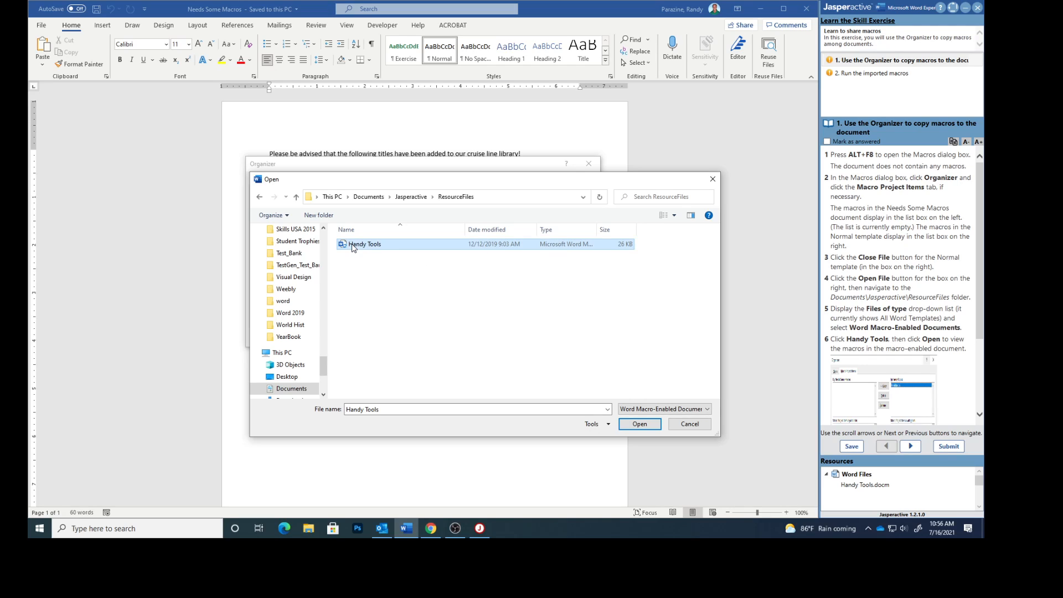
left_click(631, 424)
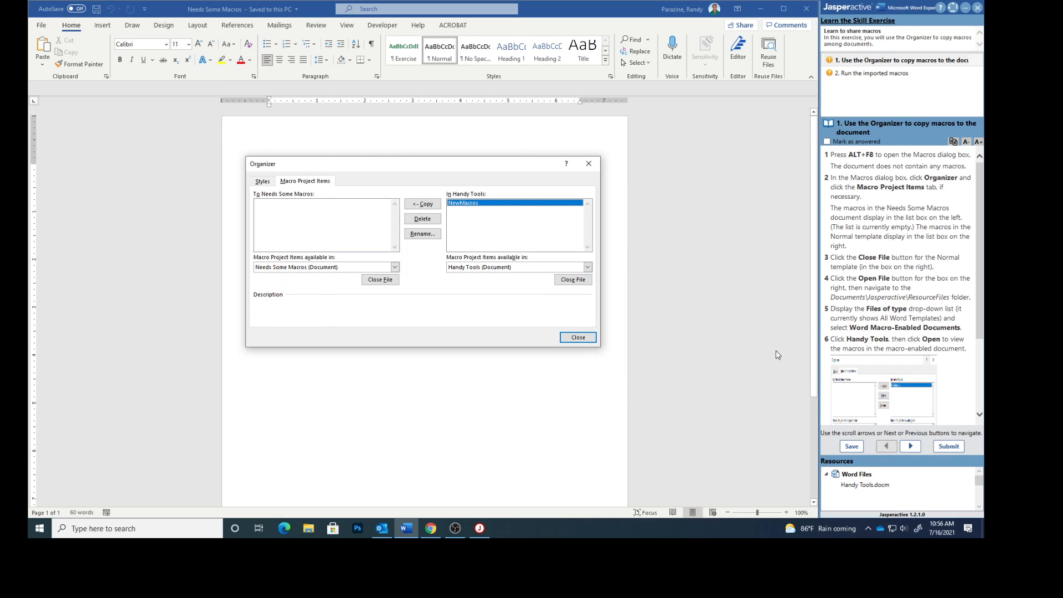
Copy the NewMacros project from Handy Tools into Needs Some Macros and close the Organizer
scroll(944, 338, "down", 3)
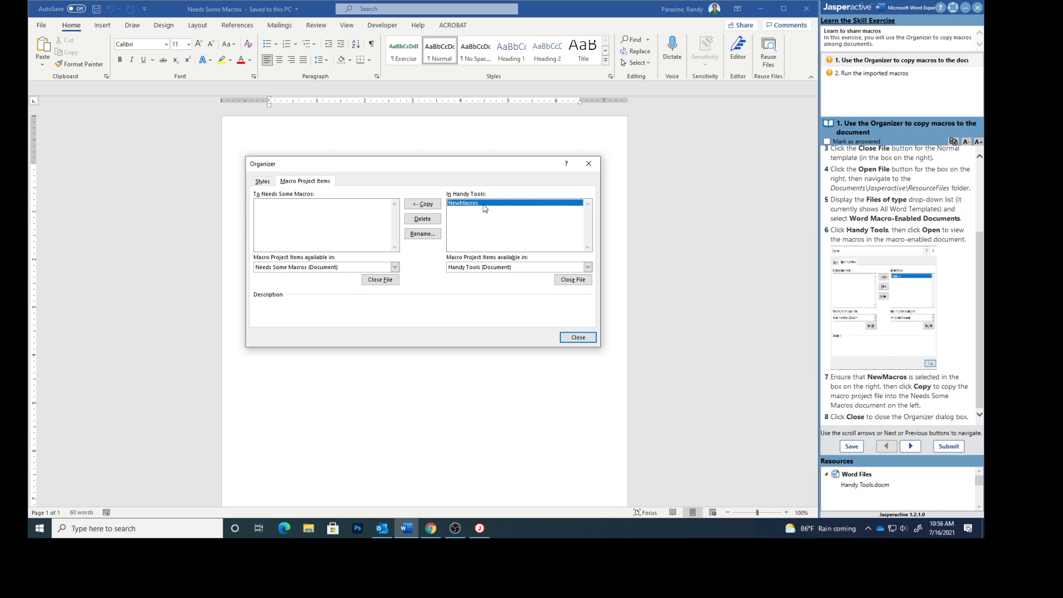
left_click(423, 204)
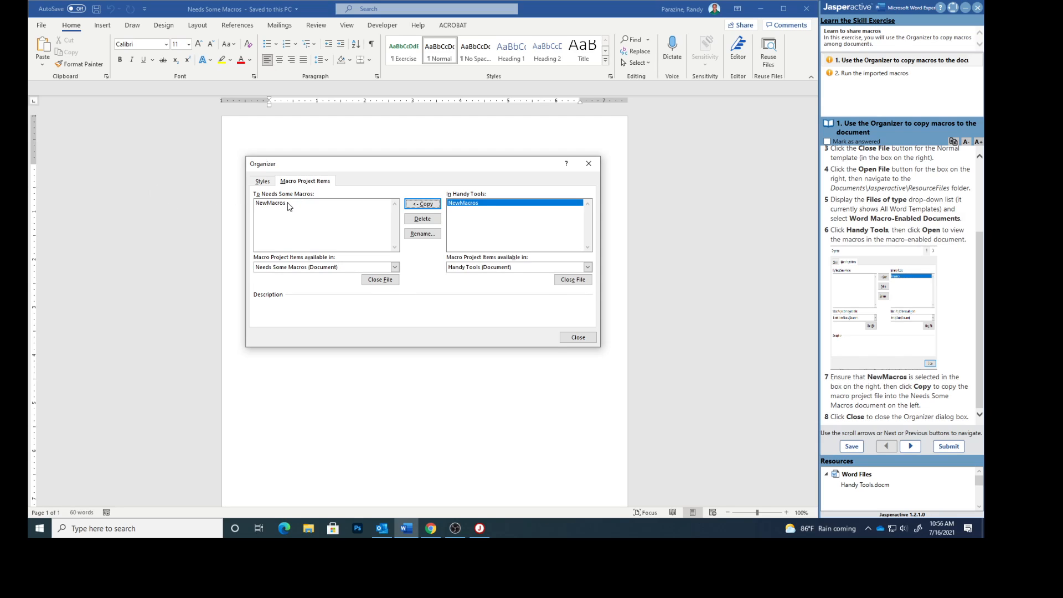
left_click(580, 341)
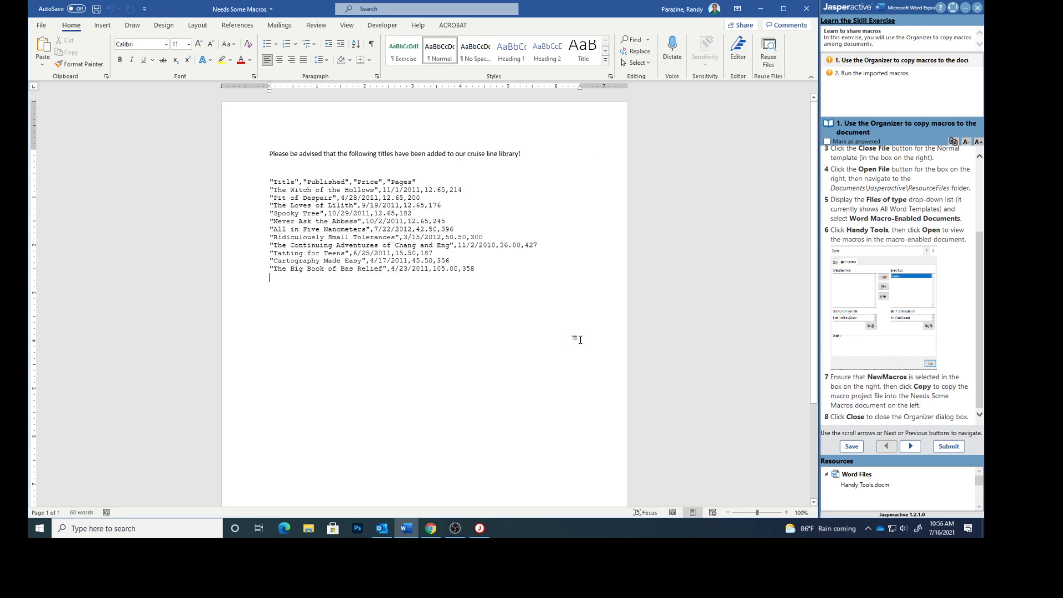
Mark the first exercise task as answered and switch to the Run the imported macros task
left_click(827, 142)
left_click(856, 74)
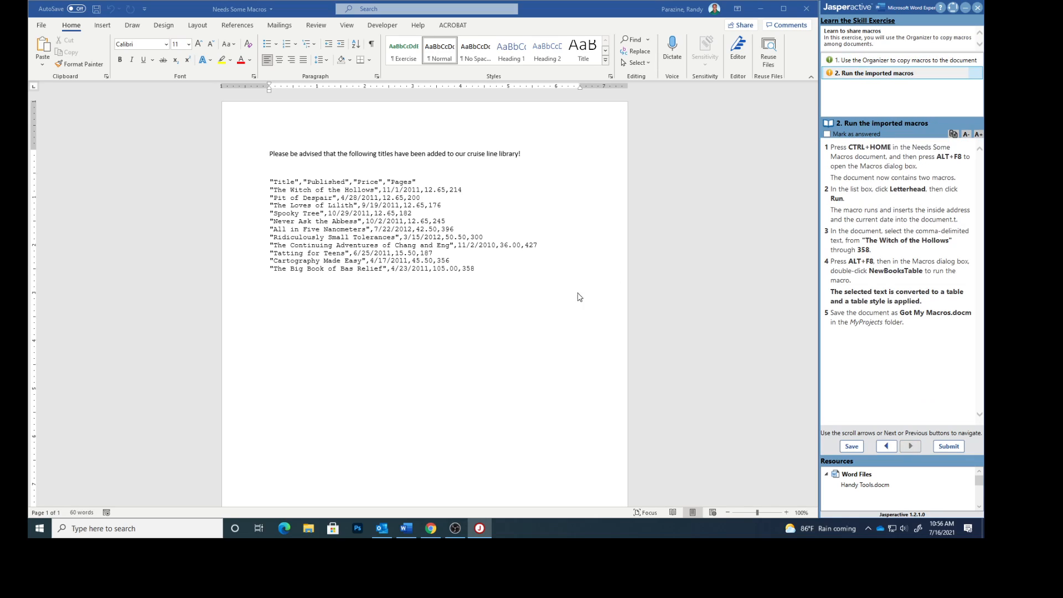
left_click(484, 336)
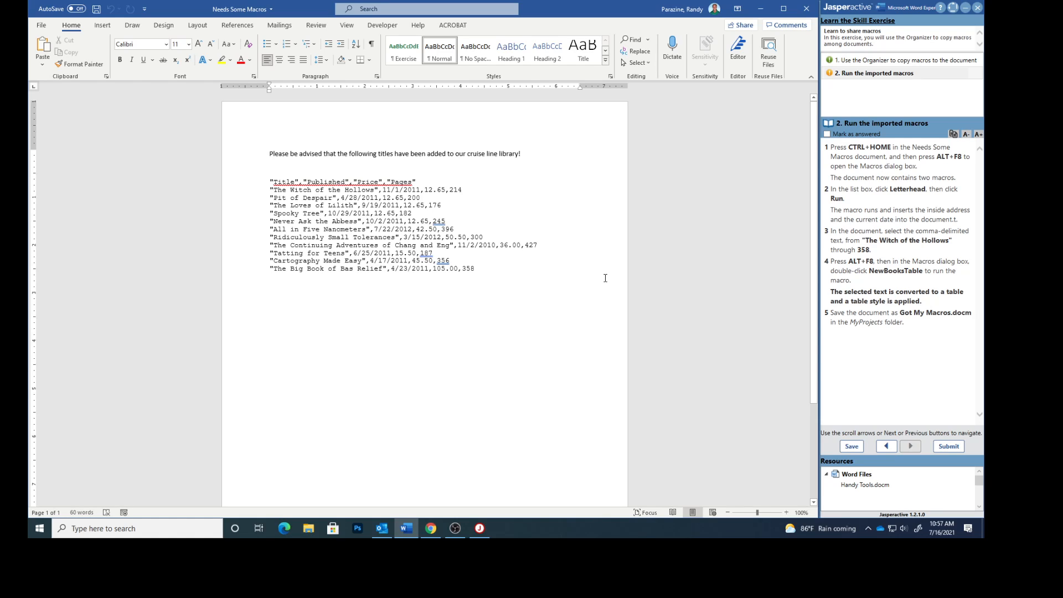
key("F12")
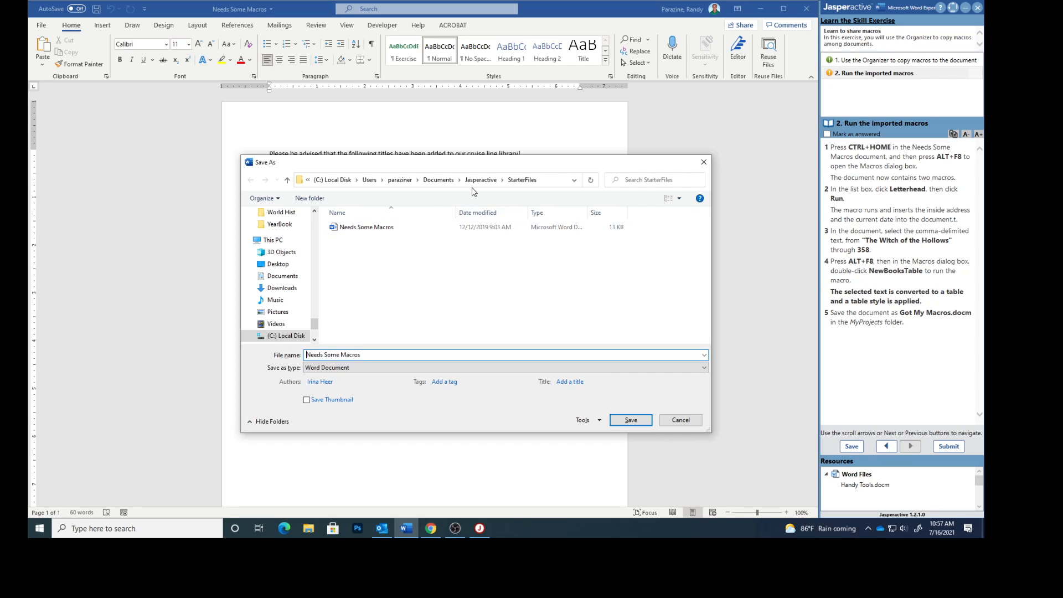
left_click(703, 165)
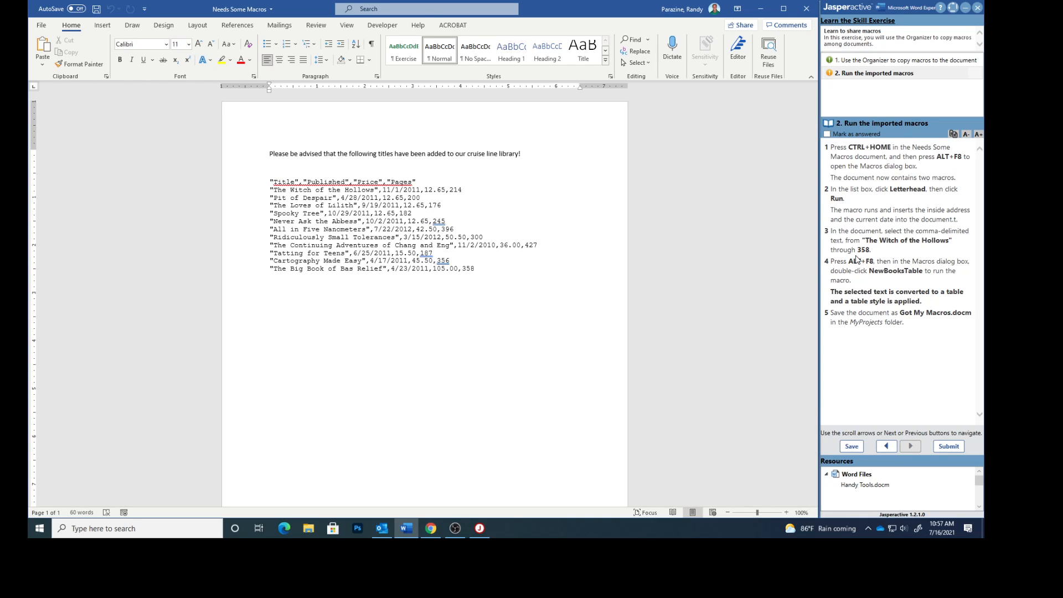
Run the Letterhead macro from the Macros dialog
key("alt+F8")
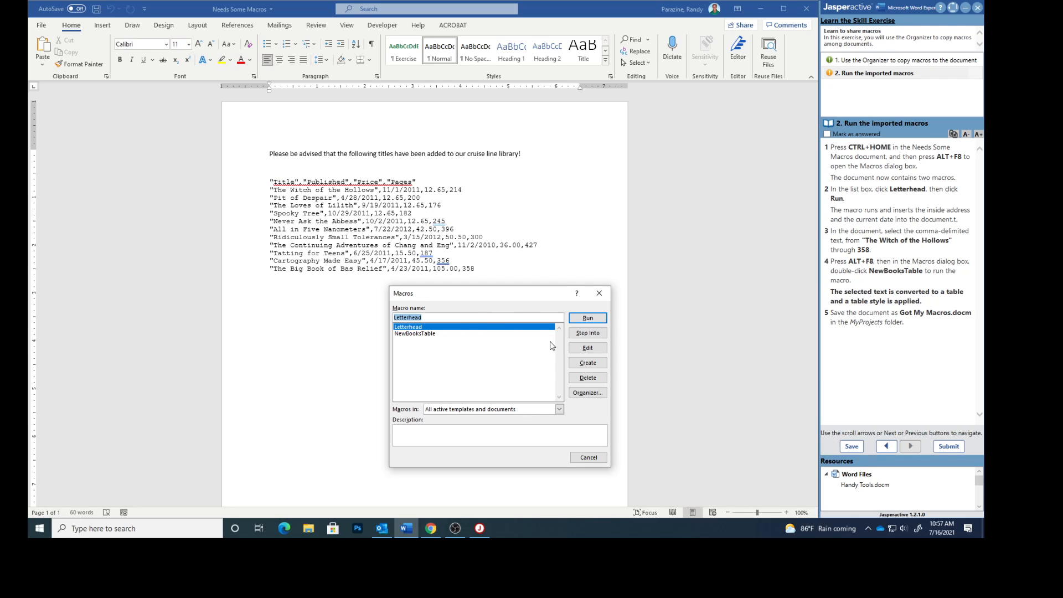
left_click(587, 319)
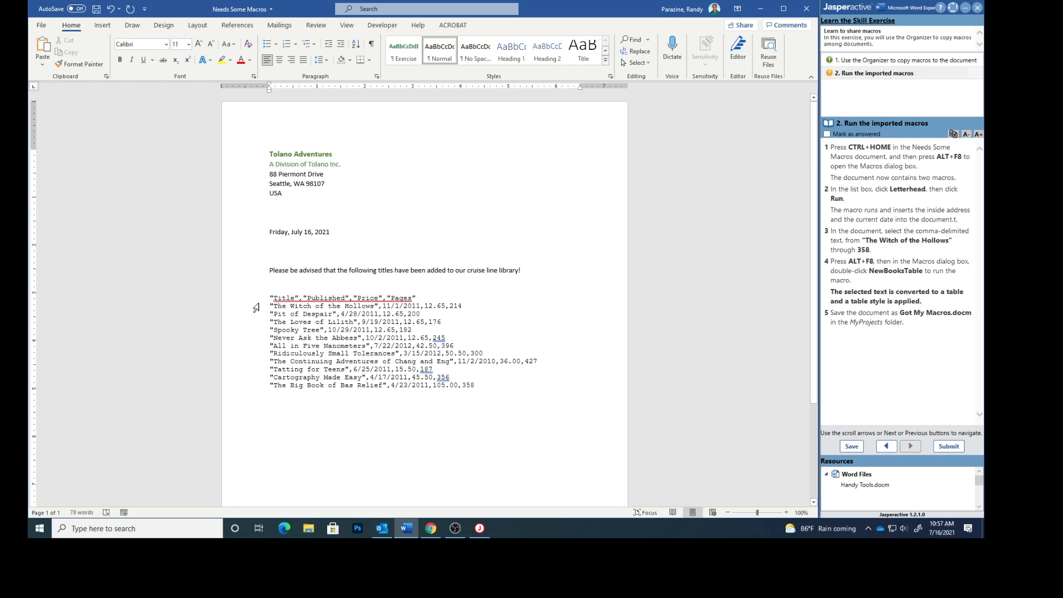
Select the comma-delimited lines from "The Witch of the Hollows" through 358 and run the NewBooksTable macro
left_click_drag(270, 305, 297, 305)
left_click_drag(299, 306, 478, 386)
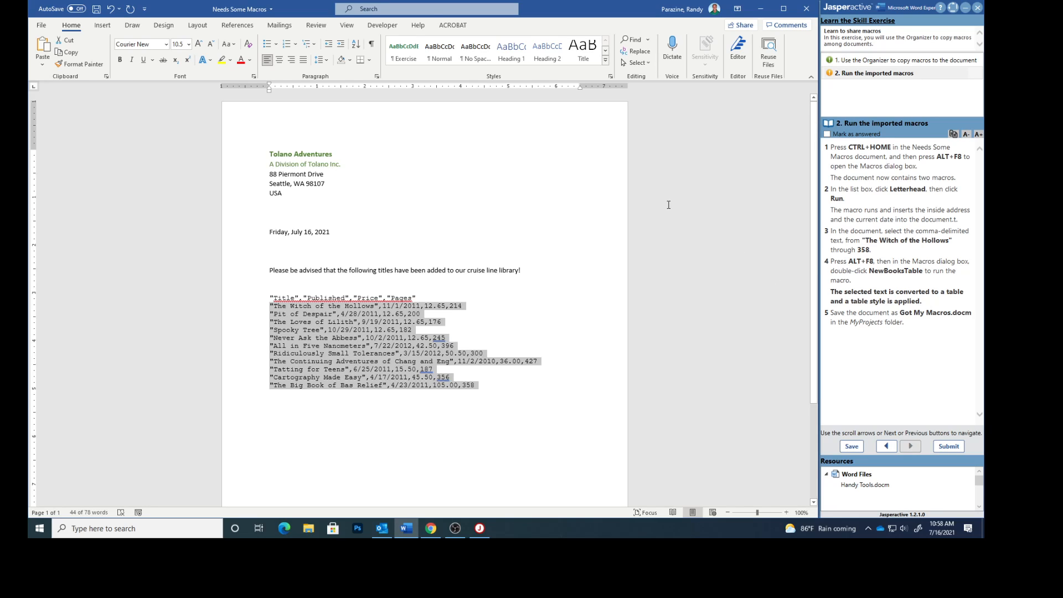
key("alt+F8")
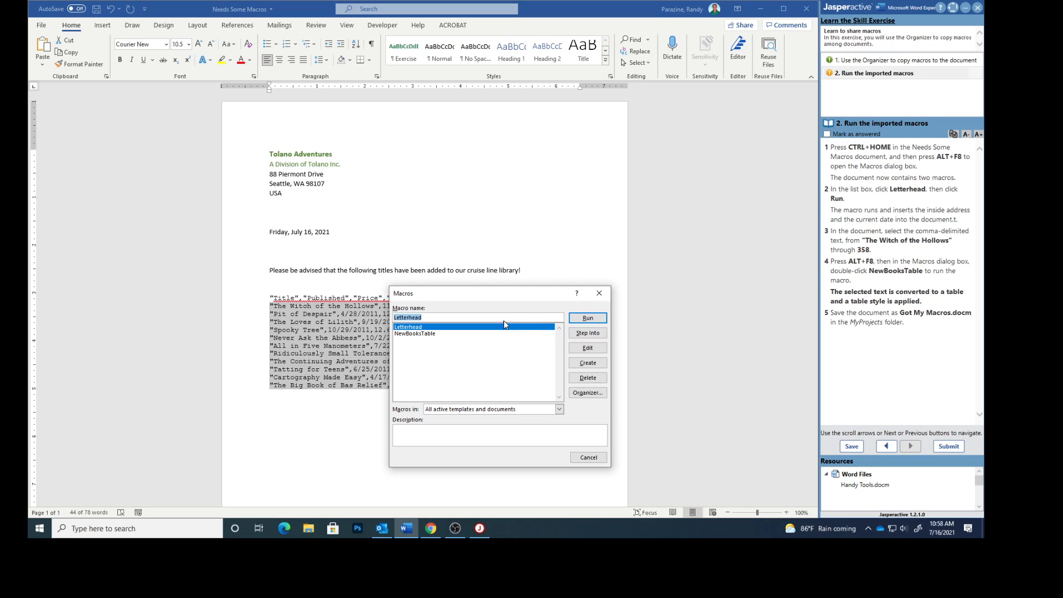
double_click(424, 334)
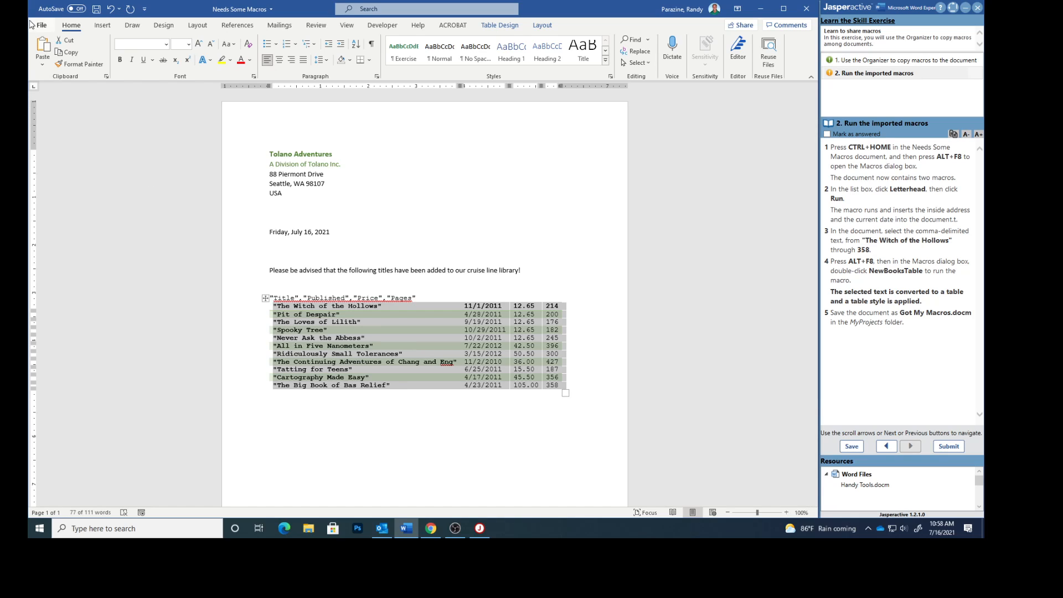
Save the document as Got My Macros, a Word Macro-Enabled Document, in the MyProjects folder
left_click(31, 24)
left_click(72, 158)
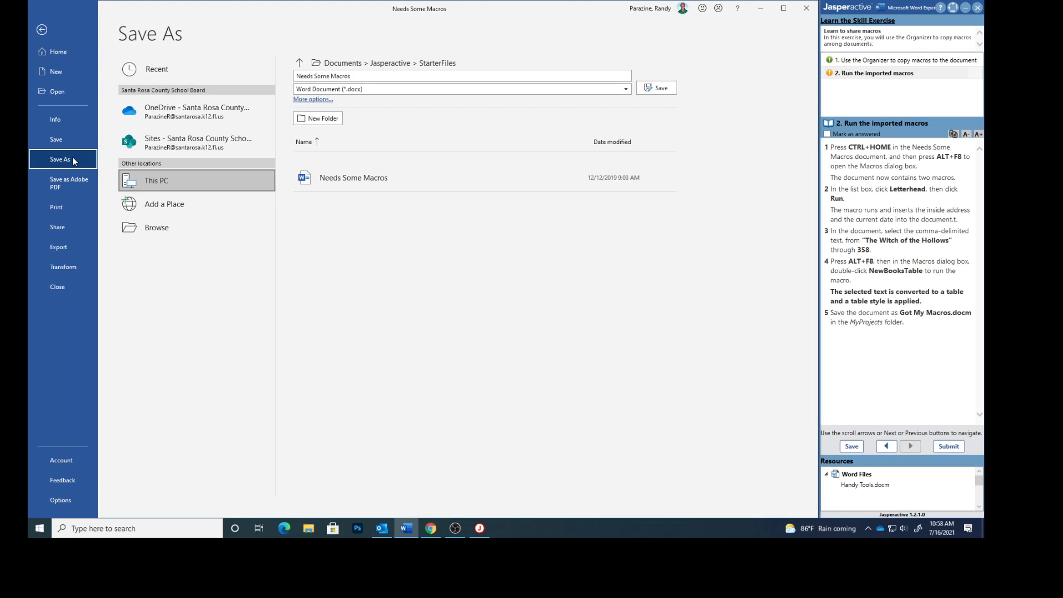
left_click(300, 63)
double_click(338, 178)
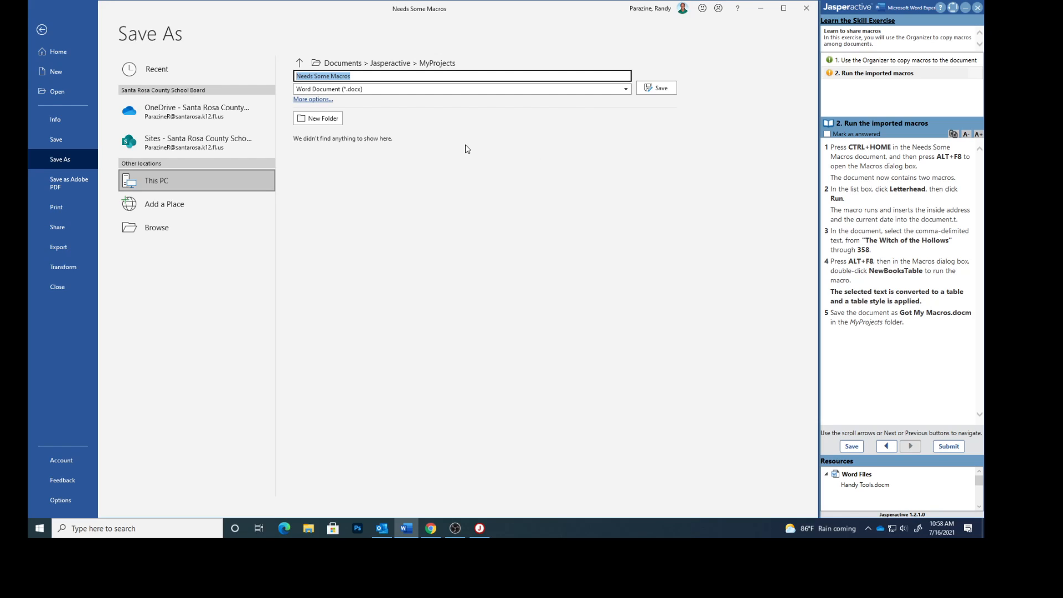
type("Got My")
left_click(387, 90)
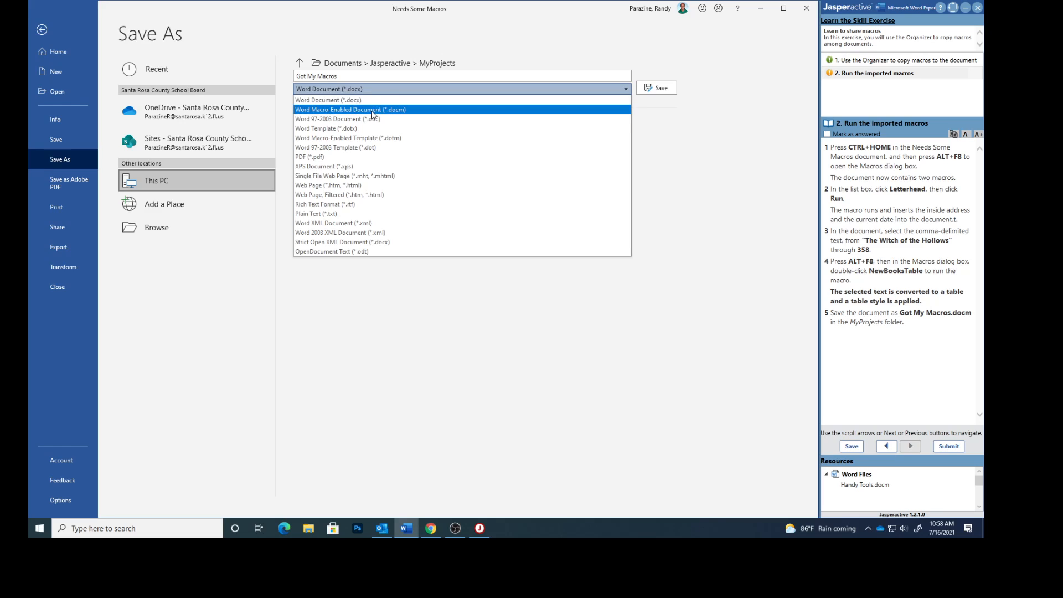
left_click(389, 111)
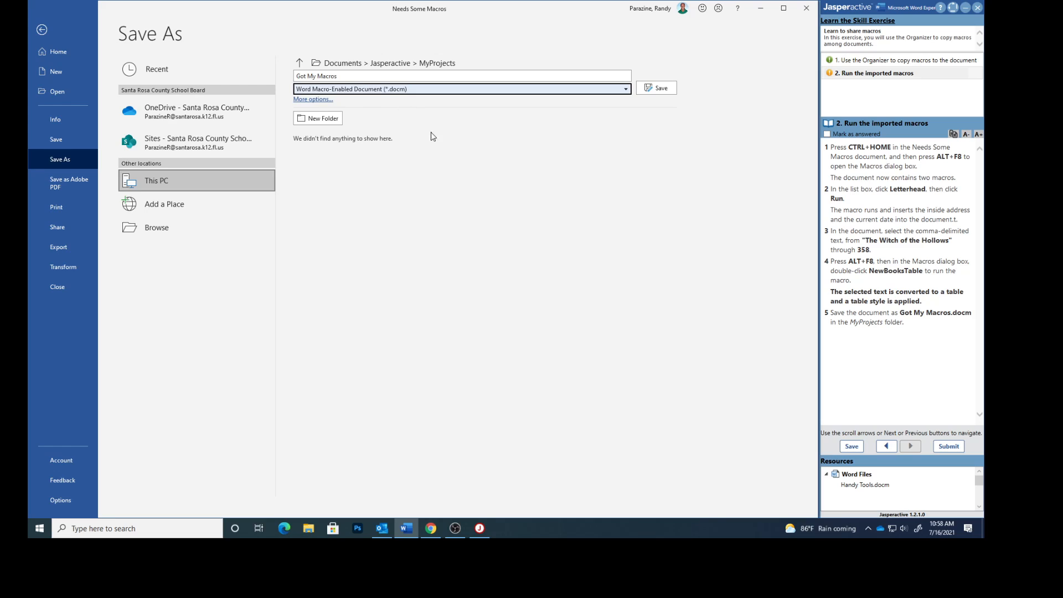
left_click(653, 88)
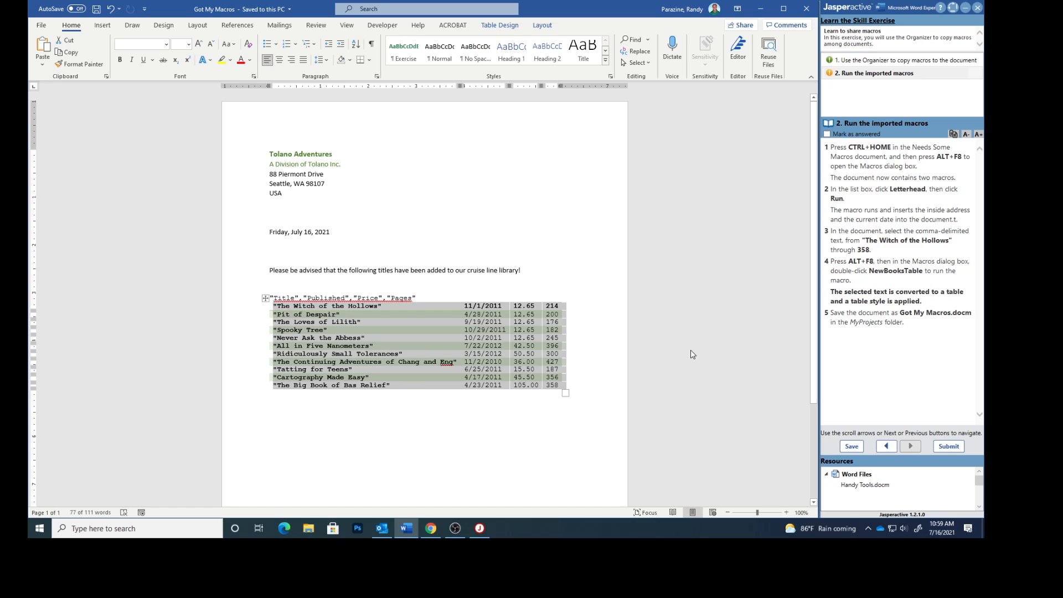
Mark the second task as answered, submit the exercise results, and return to Jasperactive
left_click(828, 134)
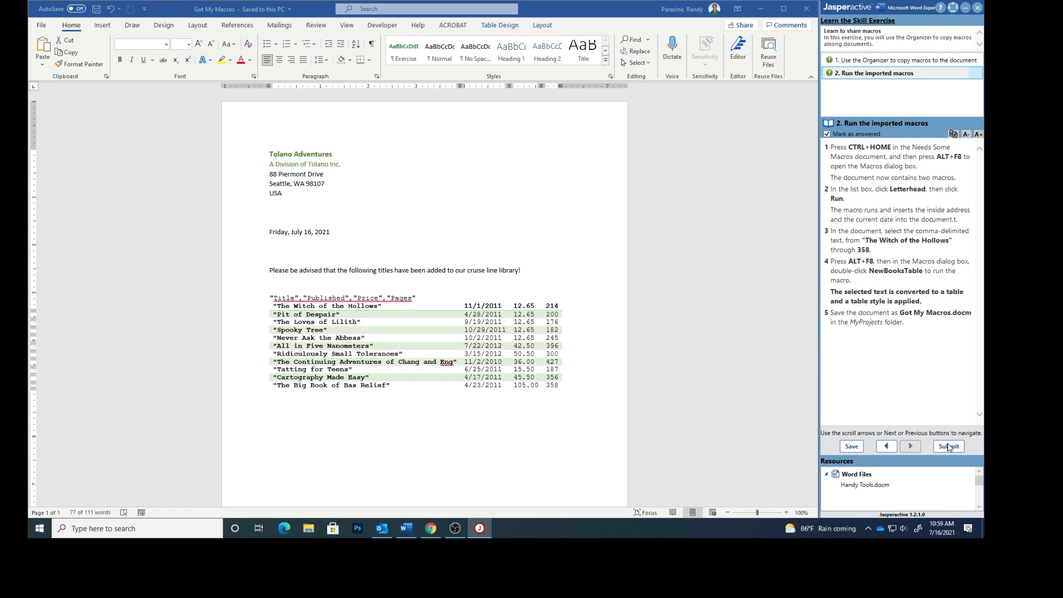
left_click(949, 447)
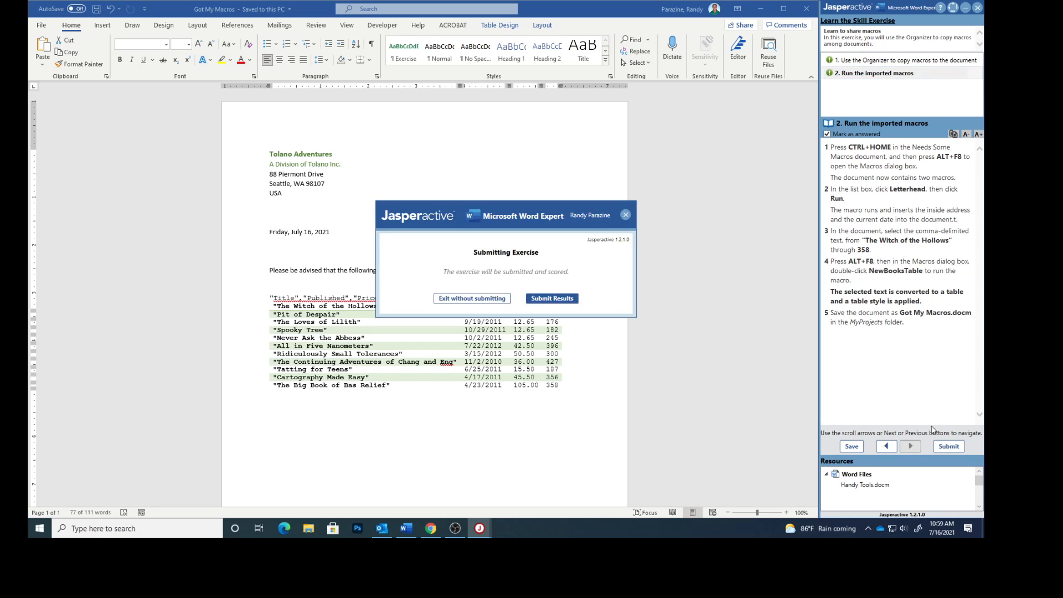
left_click(554, 299)
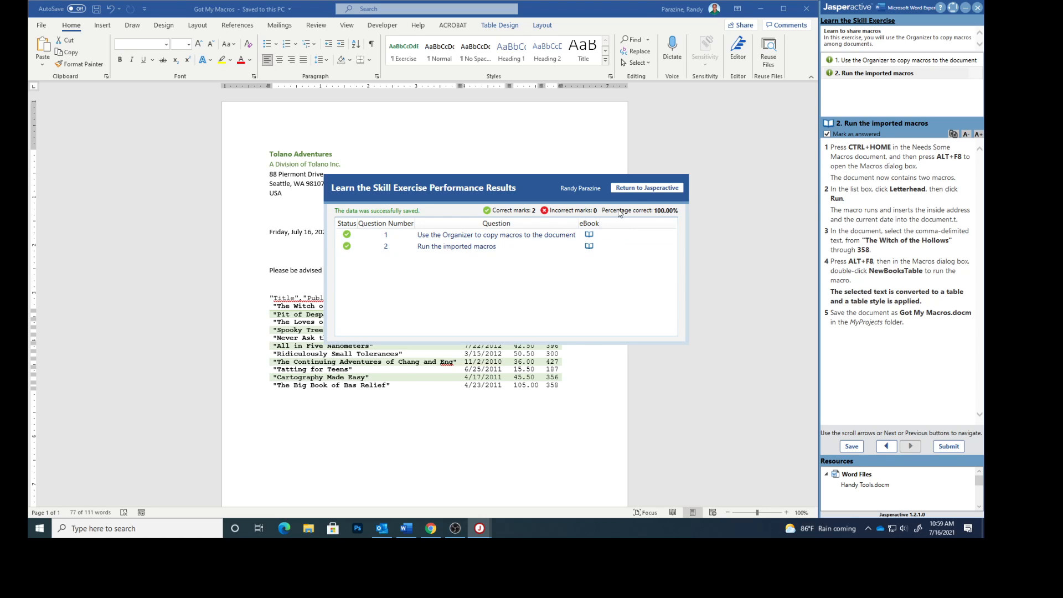
left_click(636, 187)
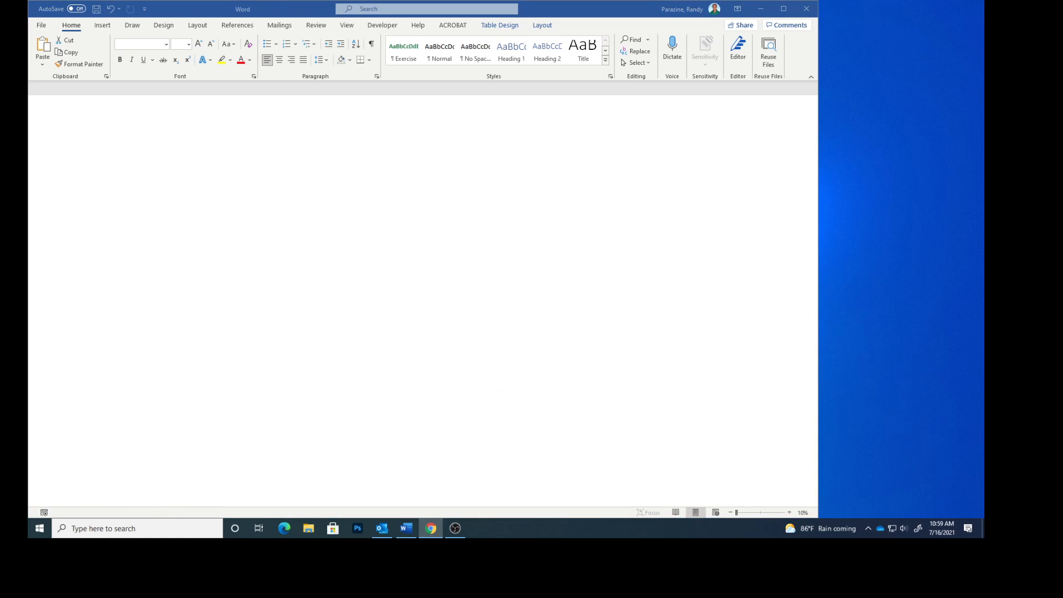